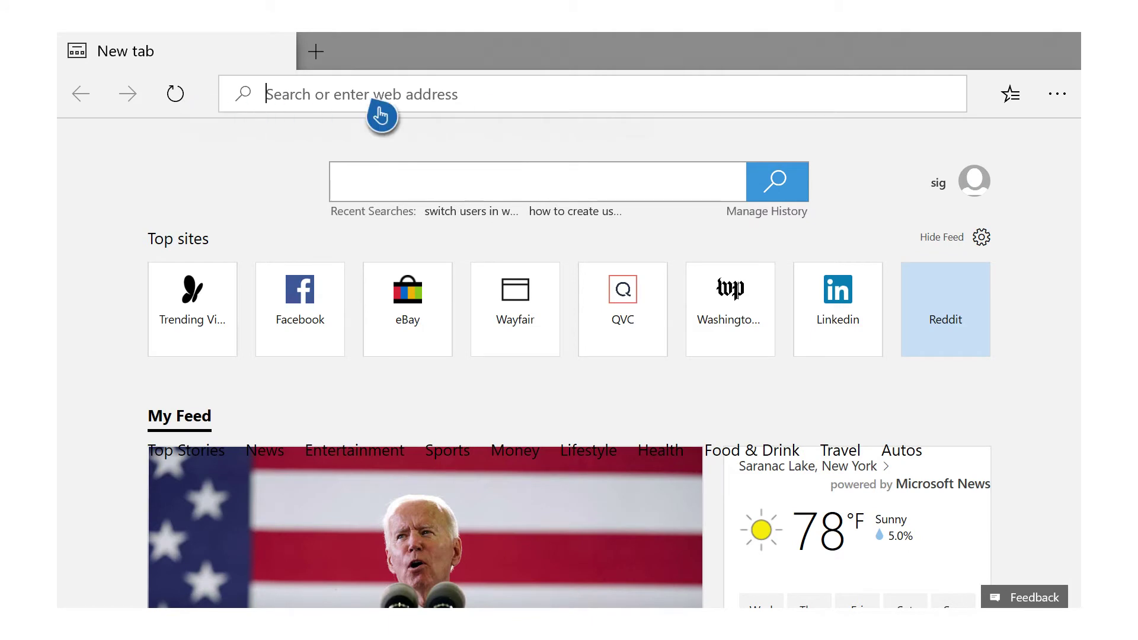
Step: Open the "gamr13 - repo" favorite in the browser and look over its Apps section
{"action": "left_click", "coordinate": [1030, 115]}
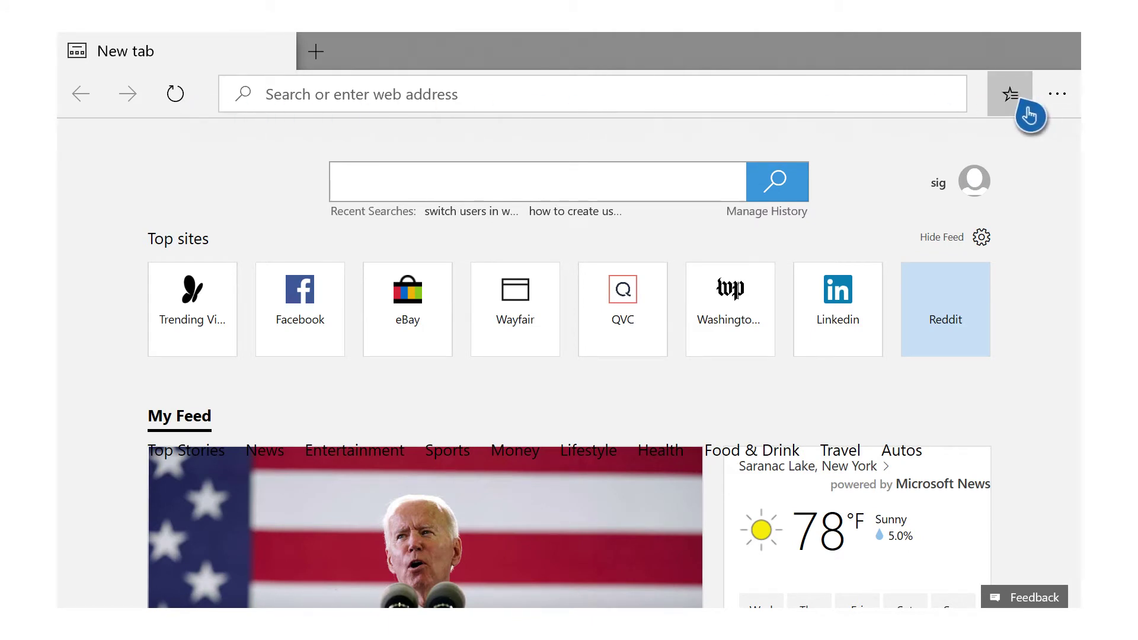
{"action": "key", "text": "Down"}
{"action": "key", "text": "Down"}
{"action": "key", "text": "Down"}
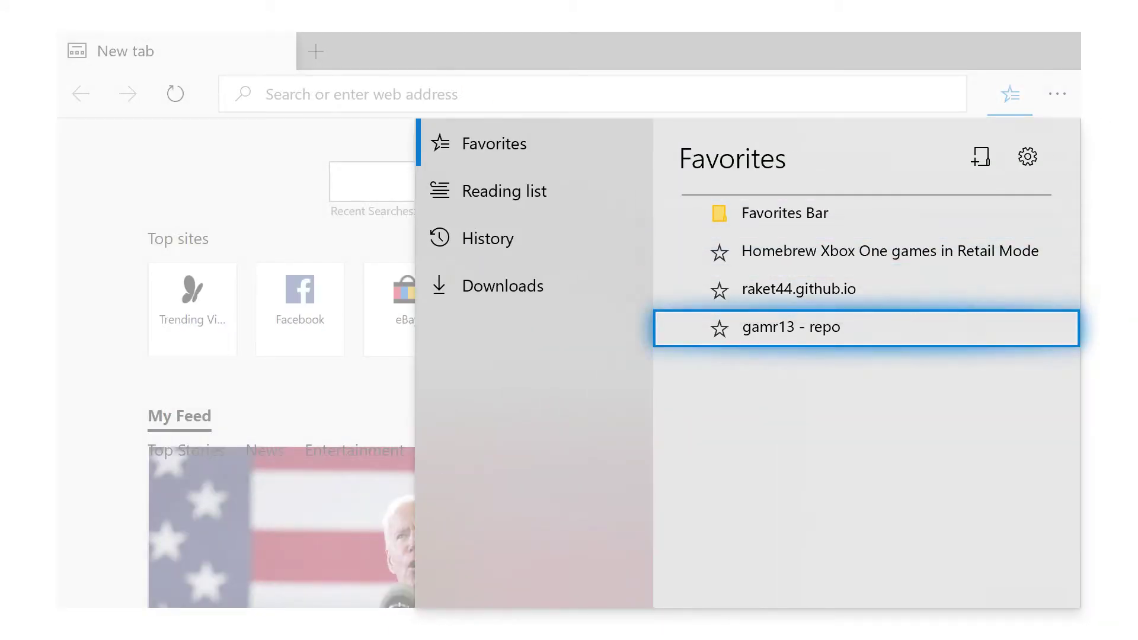
{"action": "key", "text": "Return"}
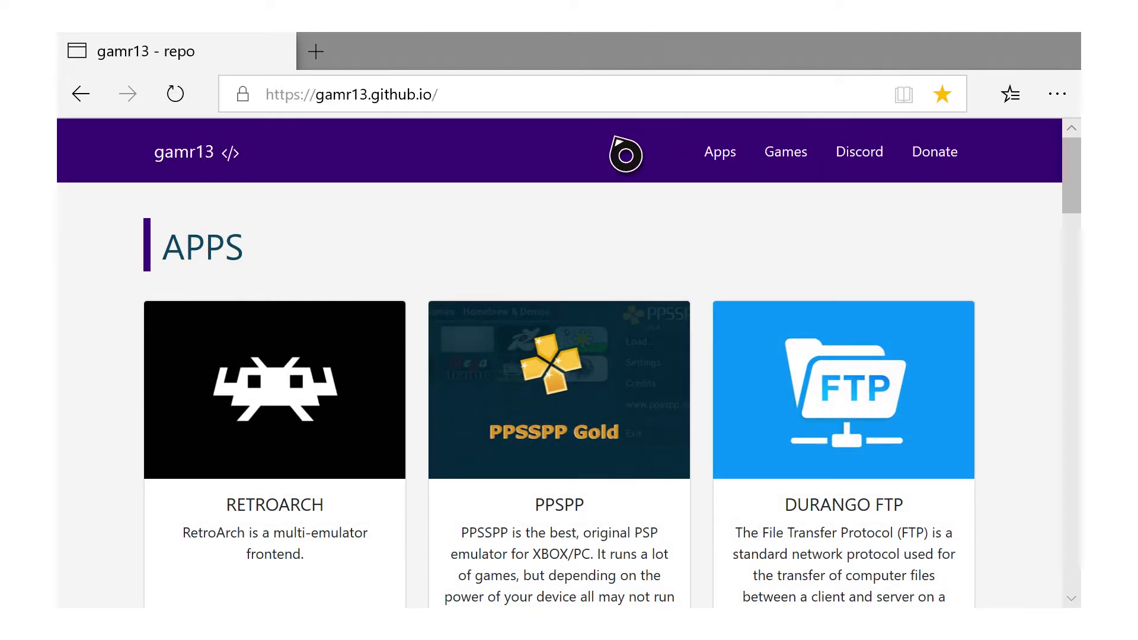
{"action": "scroll", "coordinate": [385, 319], "scroll_direction": "down", "scroll_amount": 1}
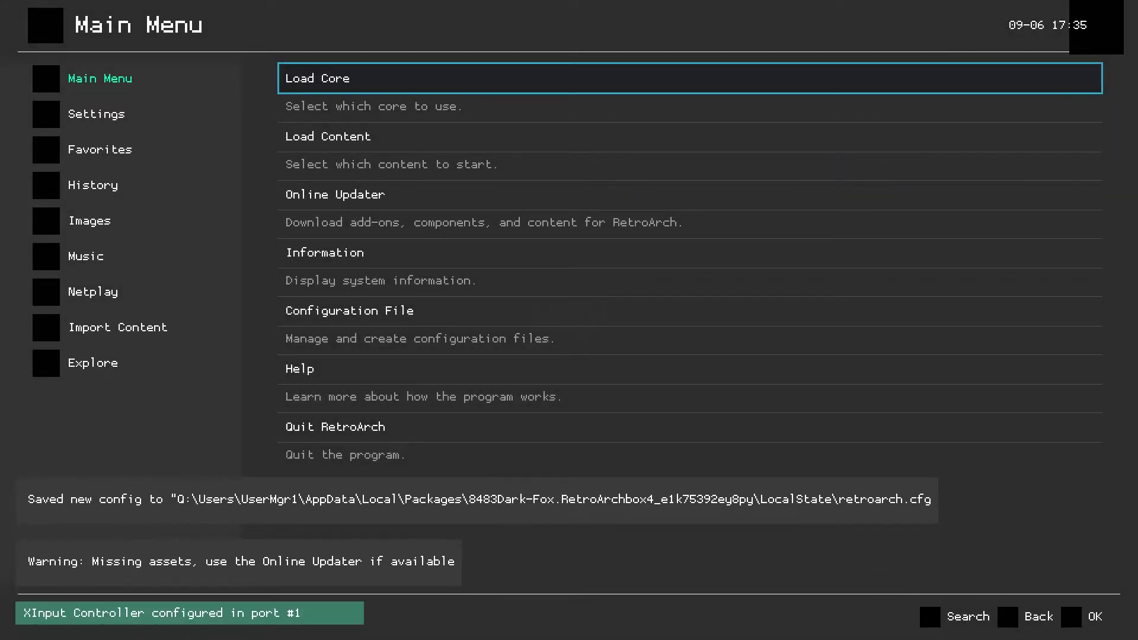
{"action": "key", "text": "Down"}
{"action": "key", "text": "Down"}
{"action": "key", "text": "Down"}
{"action": "key", "text": "Down"}
{"action": "key", "text": "Down"}
{"action": "key", "text": "Down"}
{"action": "key", "text": "Down"}
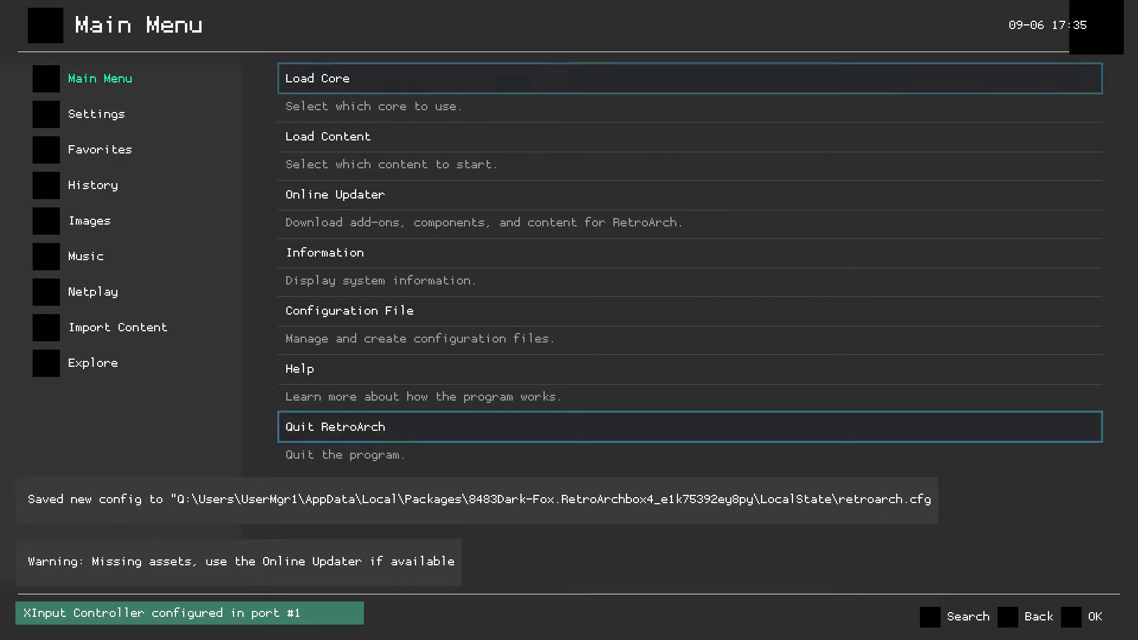
{"action": "key", "text": "Up"}
{"action": "key", "text": "Up"}
{"action": "key", "text": "Up"}
{"action": "key", "text": "Up"}
{"action": "key", "text": "Up"}
{"action": "key", "text": "Up"}
{"action": "key", "text": "Up"}
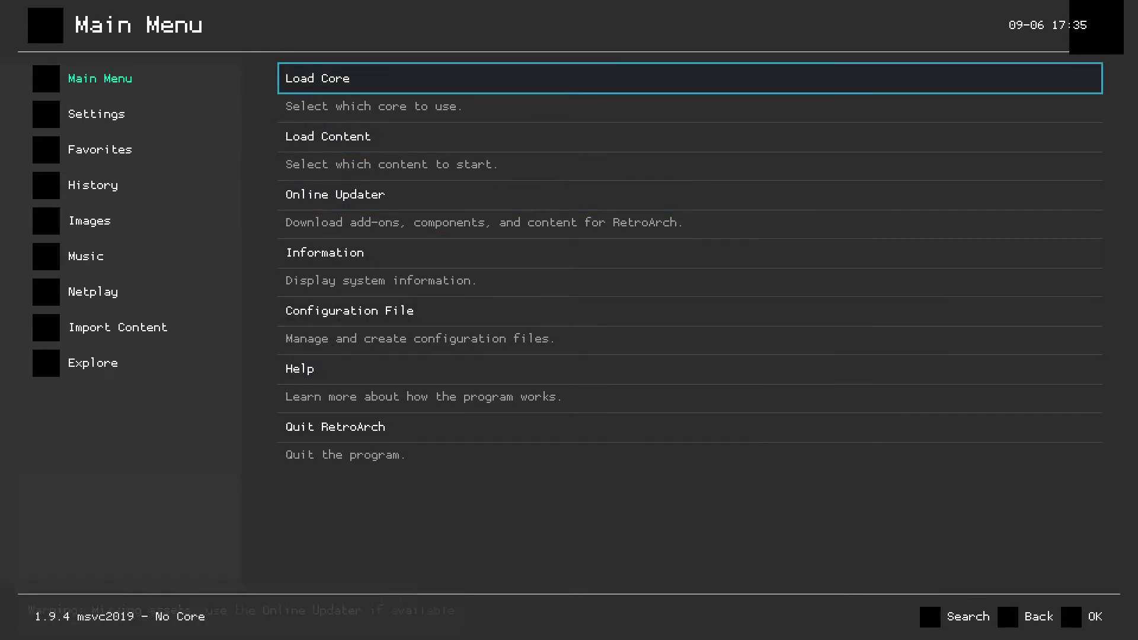
Step: Quit RetroArch and return to the Xbox home screen
{"action": "key", "text": "super+g"}
{"action": "key", "text": "Escape"}
{"action": "key", "text": "Up"}
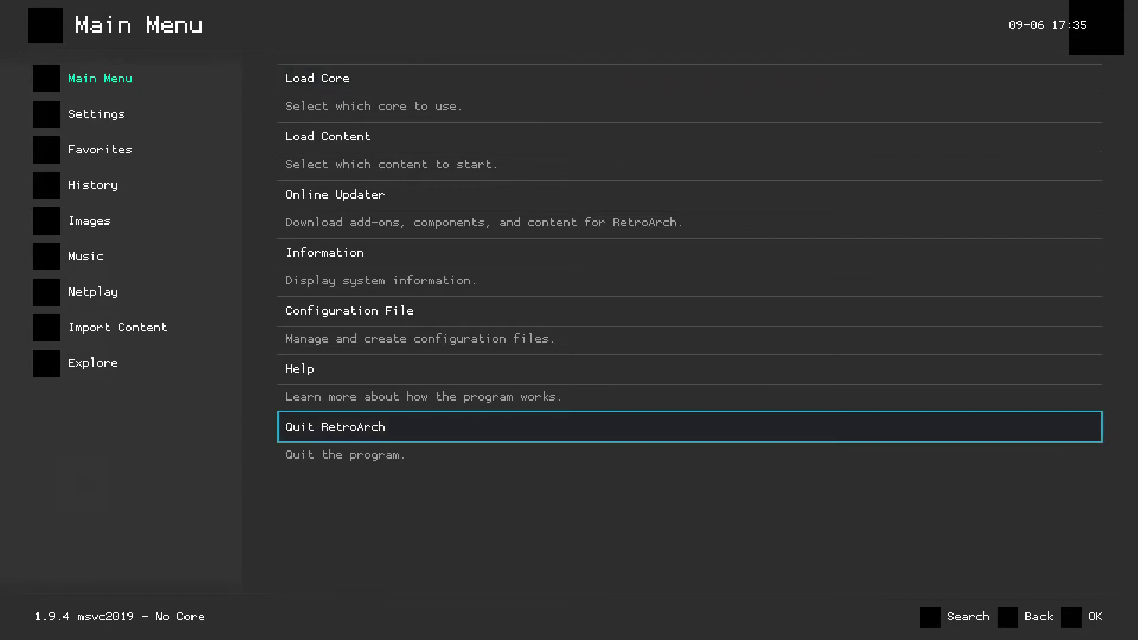
{"action": "key", "text": "Return"}
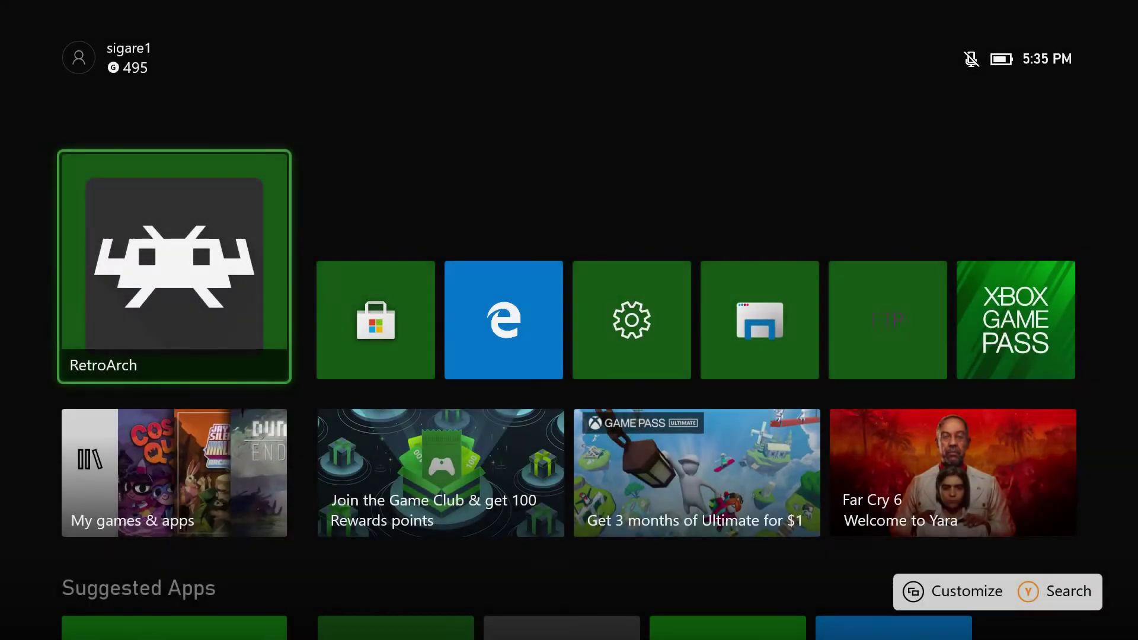
Step: Launch My Files Explorer from the Xbox home screen
{"action": "key", "text": "Right"}
{"action": "key", "text": "Right"}
{"action": "key", "text": "Right"}
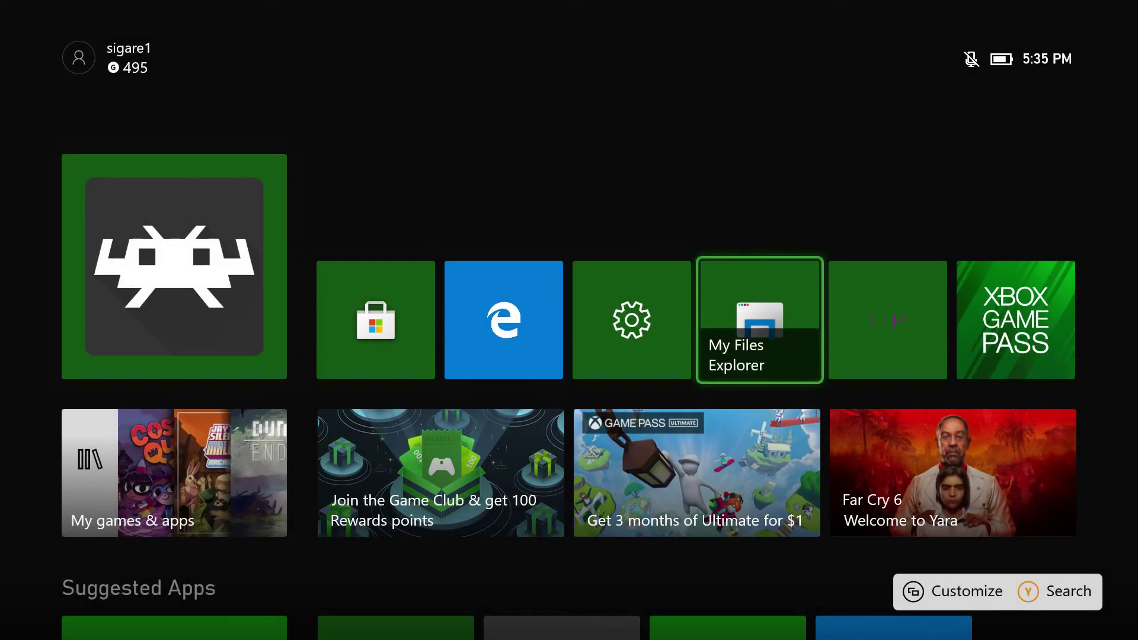
{"action": "key", "text": "Return"}
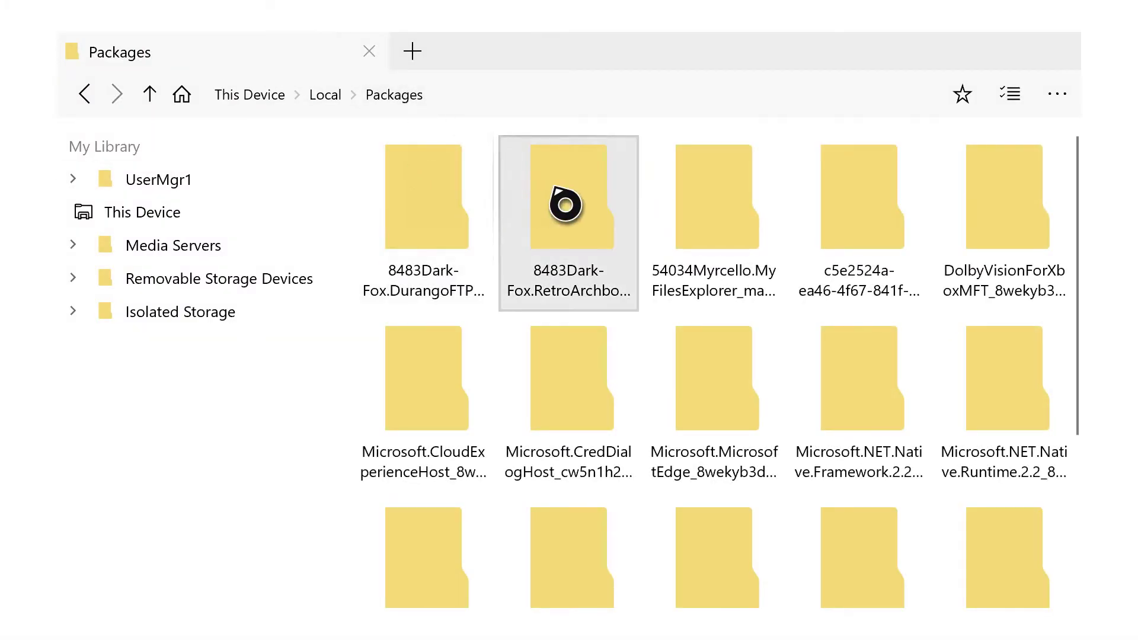
Step: Open the LocalState folder inside RetroArch's package folder and look through its contents
{"action": "left_click", "coordinate": [564, 204]}
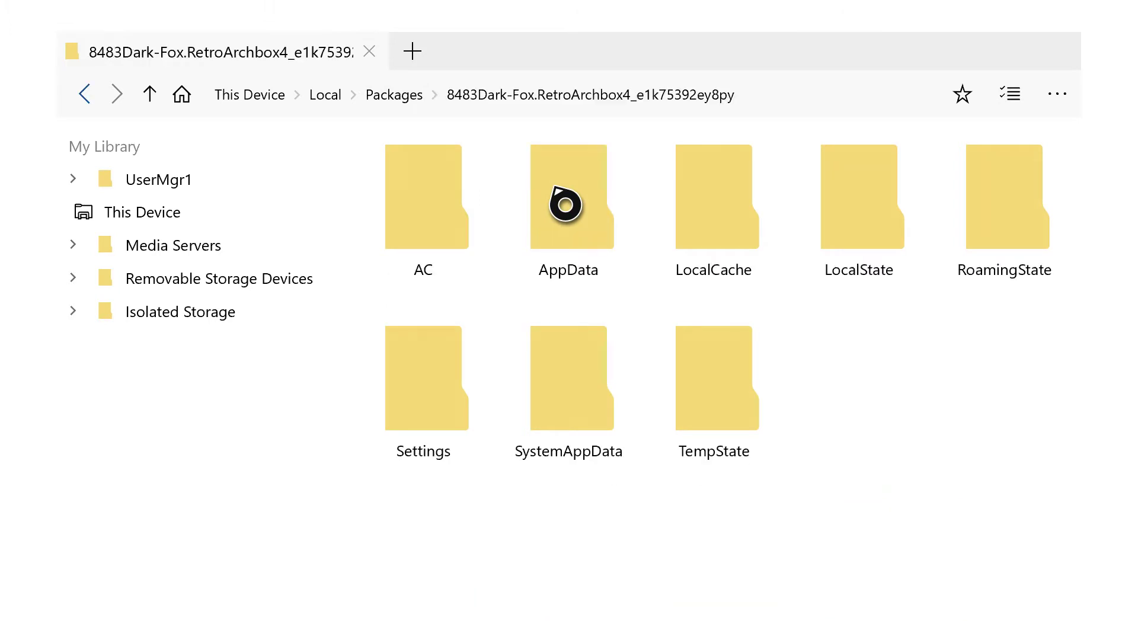
{"action": "left_click", "coordinate": [821, 204]}
{"action": "scroll", "coordinate": [823, 204], "scroll_direction": "down", "scroll_amount": 5}
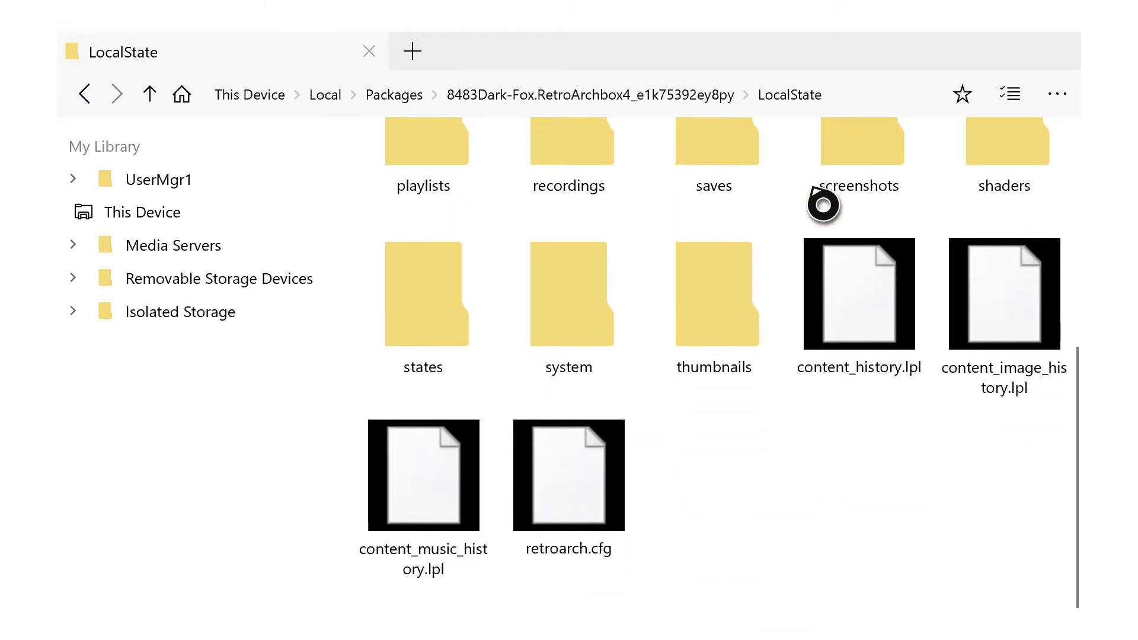
{"action": "scroll", "coordinate": [823, 204], "scroll_direction": "up", "scroll_amount": 5}
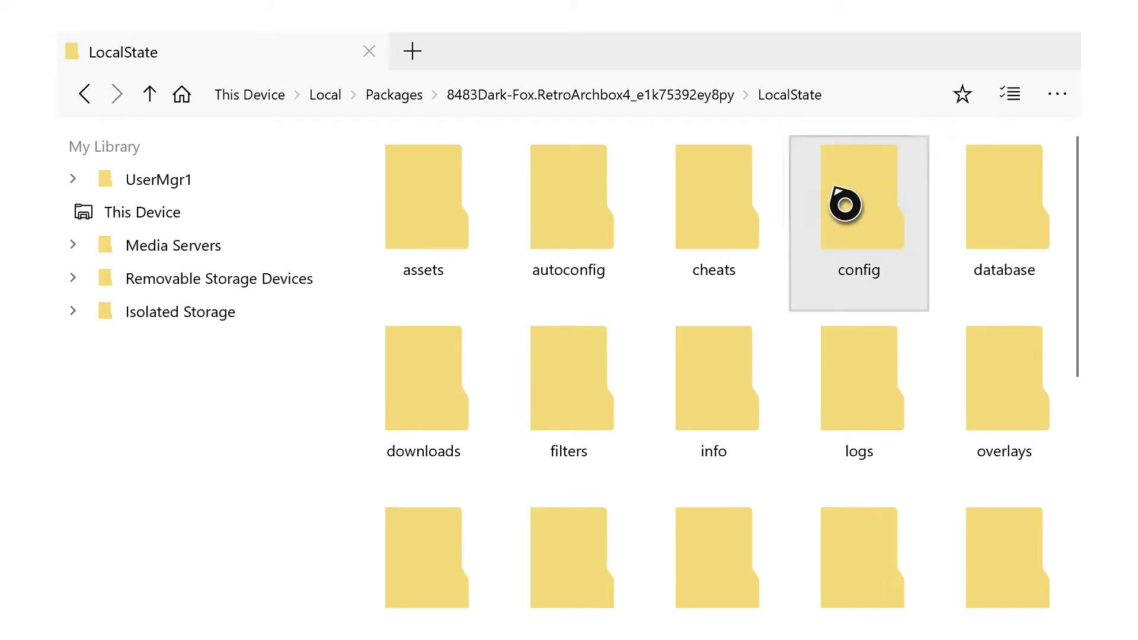
Step: Delete the autoconfig, config, filters, saves and system folders together from RetroArch's LocalState folder
{"action": "left_click", "coordinate": [1012, 114]}
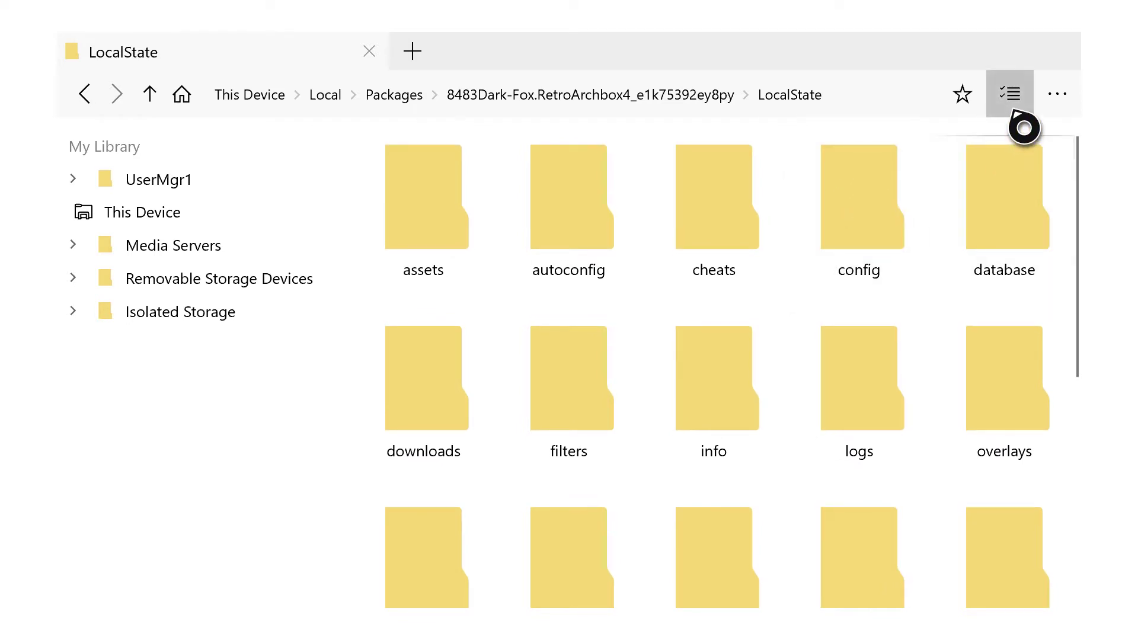
{"action": "left_click", "coordinate": [886, 191]}
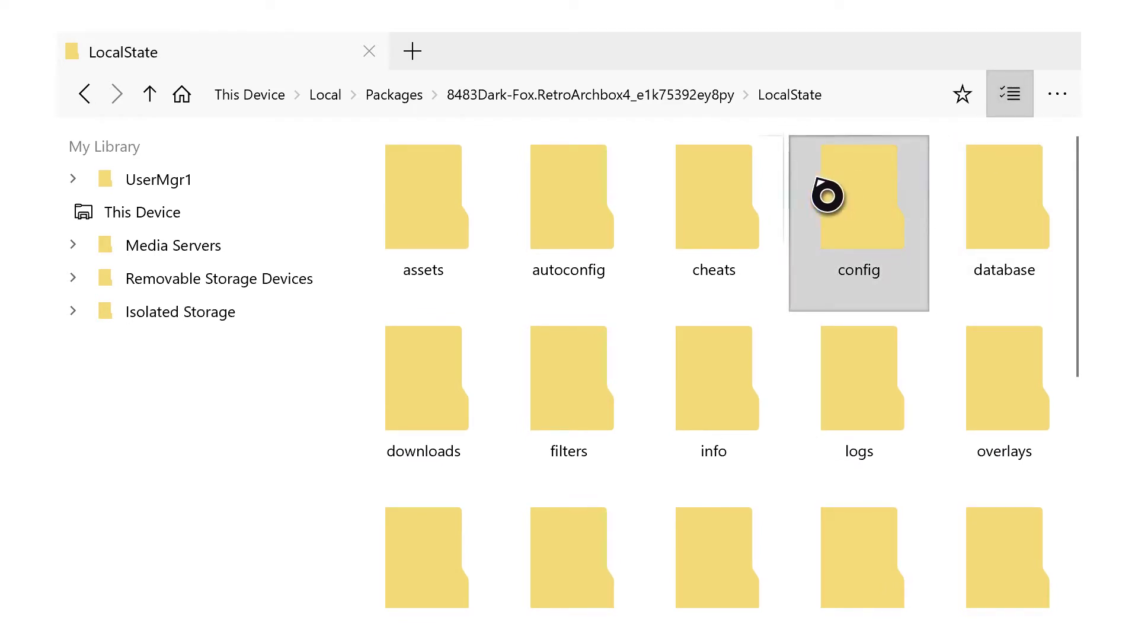
{"action": "left_click", "coordinate": [605, 210]}
{"action": "scroll", "coordinate": [603, 314], "scroll_direction": "down", "scroll_amount": 3}
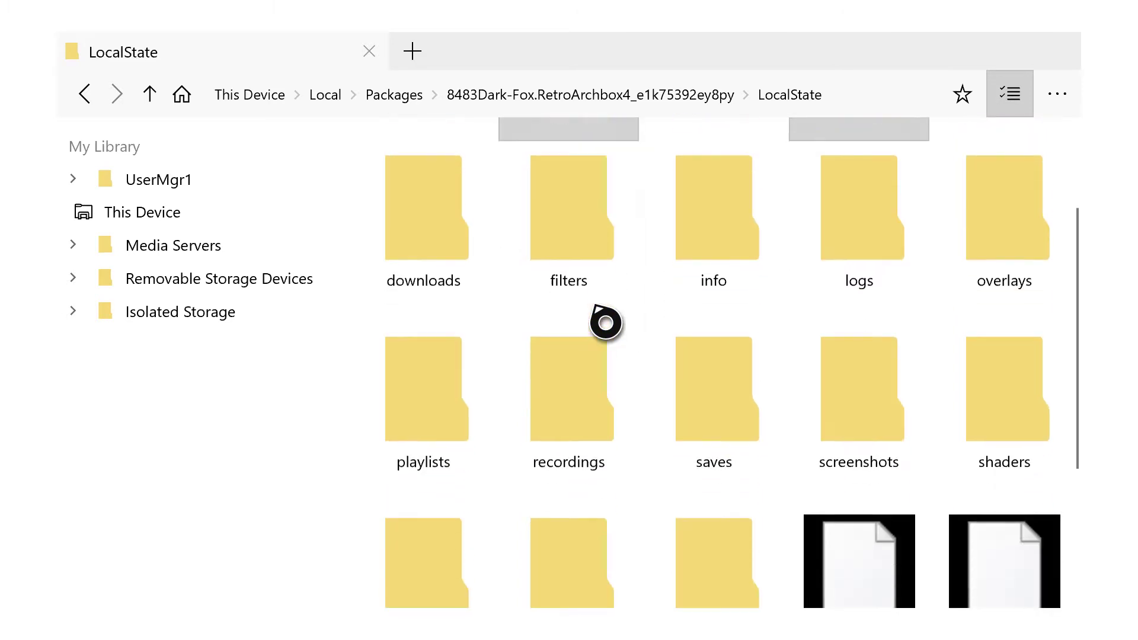
{"action": "left_click", "coordinate": [606, 259]}
{"action": "scroll", "coordinate": [605, 259], "scroll_direction": "down", "scroll_amount": 3}
{"action": "scroll", "coordinate": [605, 259], "scroll_direction": "up", "scroll_amount": 2}
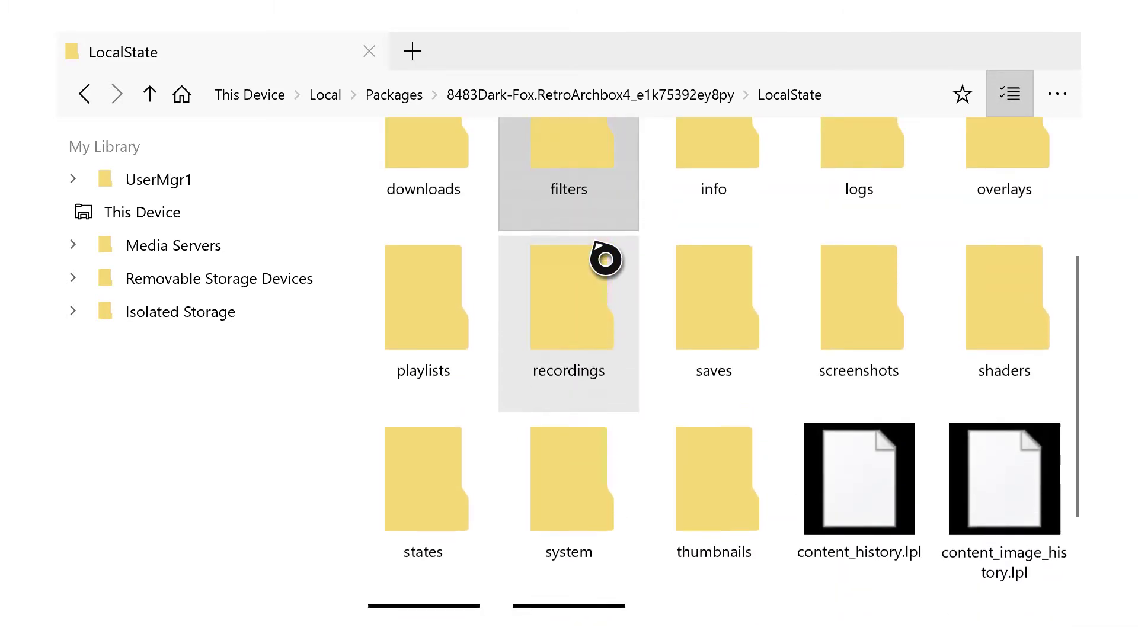
{"action": "left_click", "coordinate": [731, 298]}
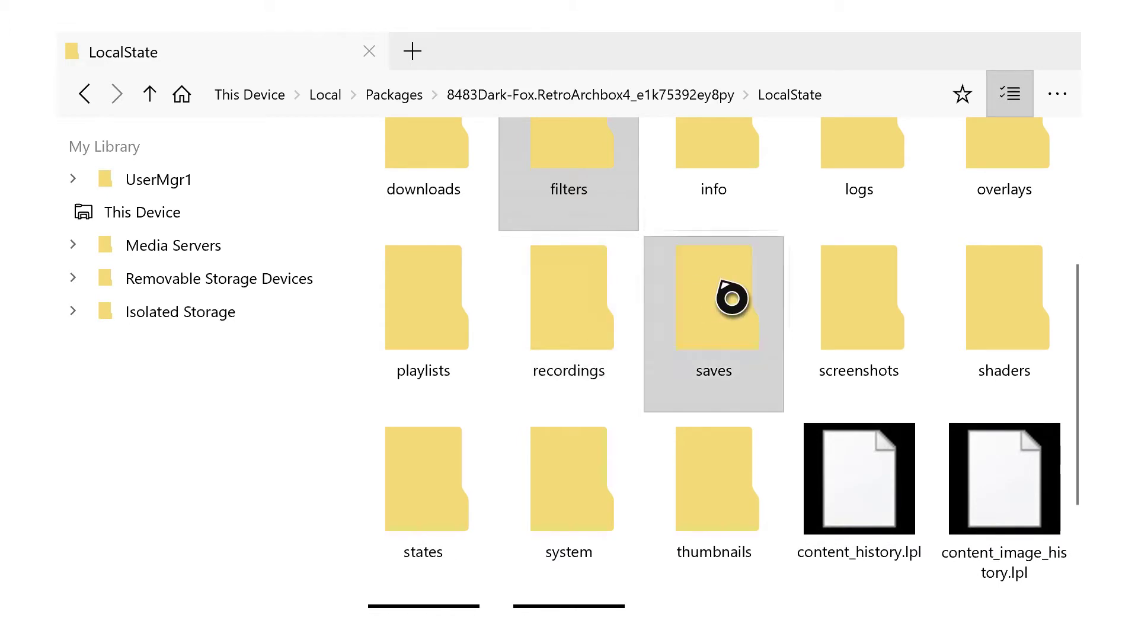
{"action": "left_click", "coordinate": [593, 466]}
{"action": "scroll", "coordinate": [678, 300], "scroll_direction": "up", "scroll_amount": 2}
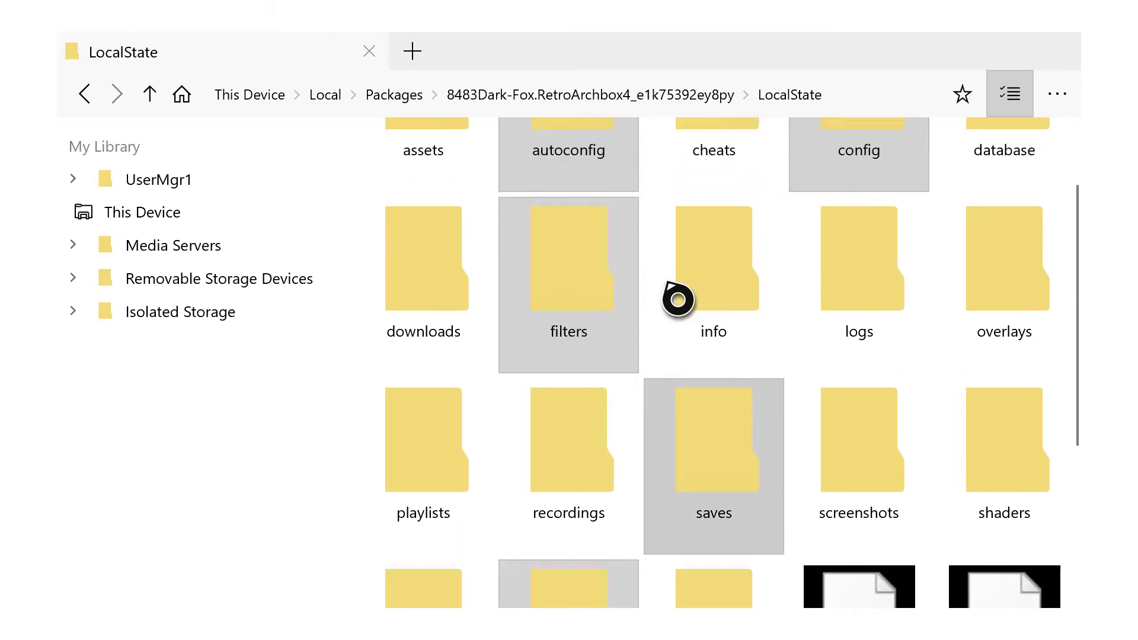
{"action": "scroll", "coordinate": [678, 300], "scroll_direction": "down", "scroll_amount": 3}
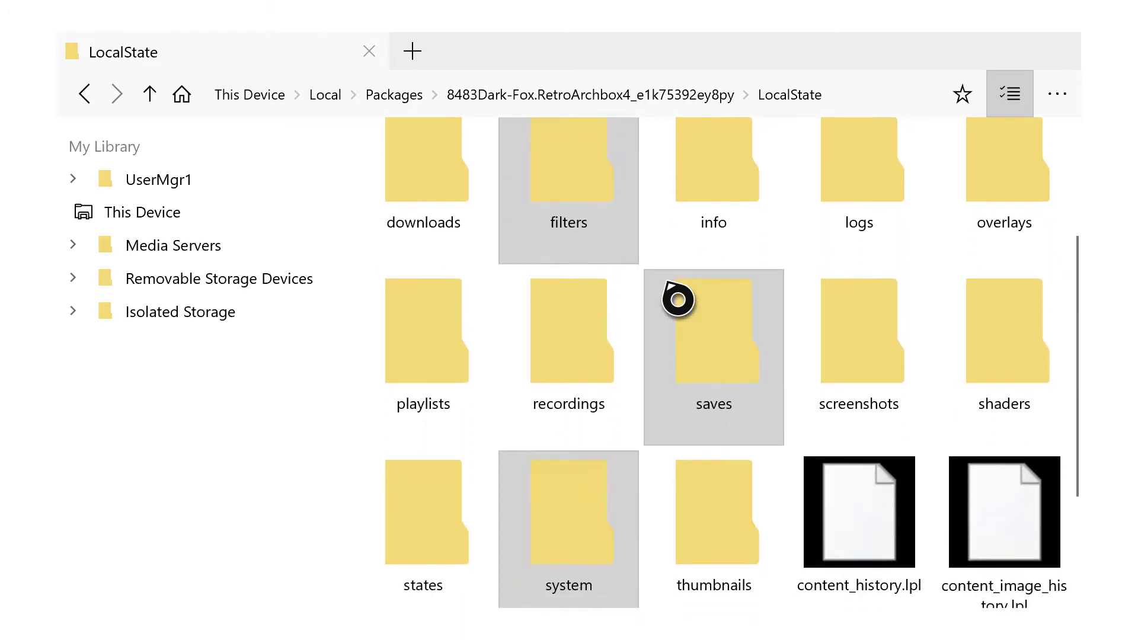
{"action": "scroll", "coordinate": [678, 299], "scroll_direction": "down", "scroll_amount": 2}
{"action": "right_click", "coordinate": [692, 262]}
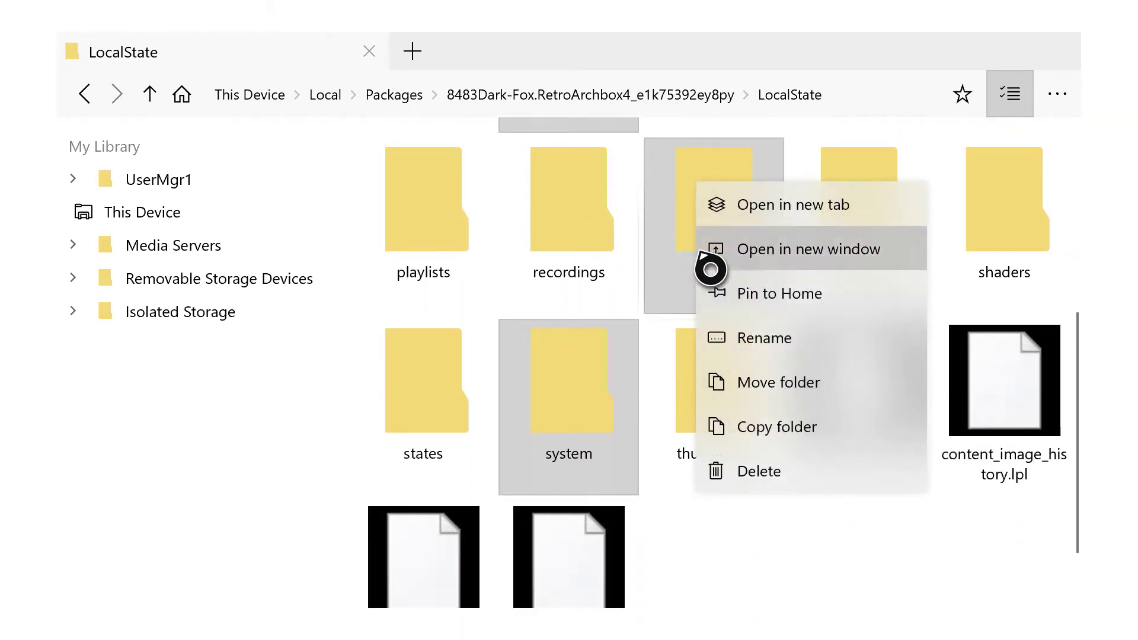
{"action": "left_click", "coordinate": [797, 488]}
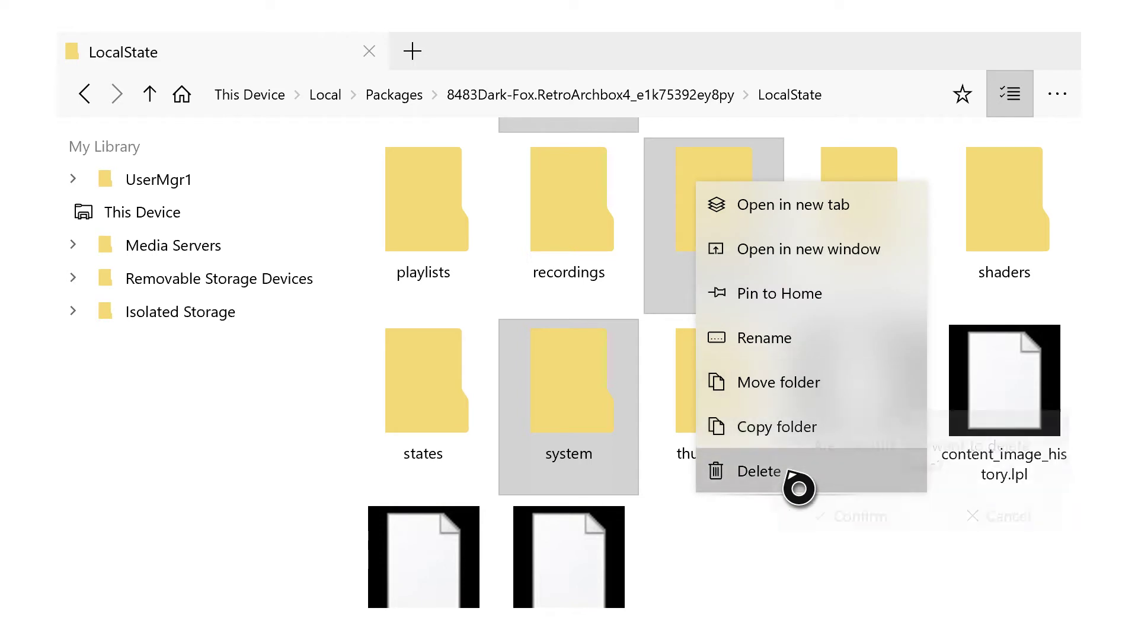
{"action": "left_click", "coordinate": [846, 530]}
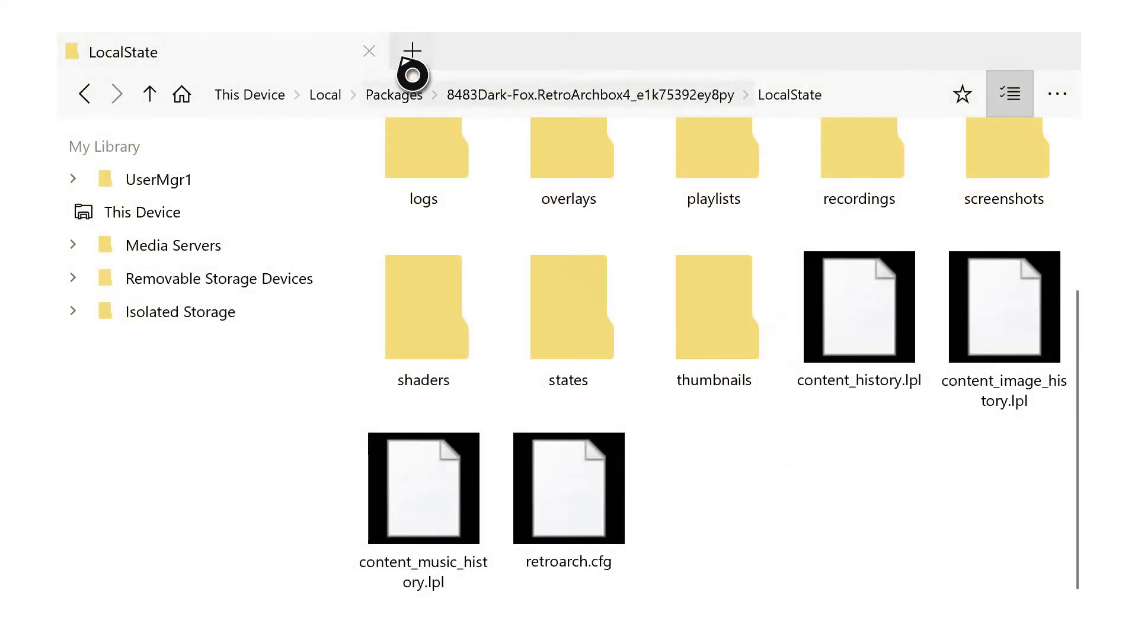
Step: Open the backup folder 052921 under "everything else" > configs on the 1TB Seagate SSD (D:) in a second tab
{"action": "left_click", "coordinate": [413, 60]}
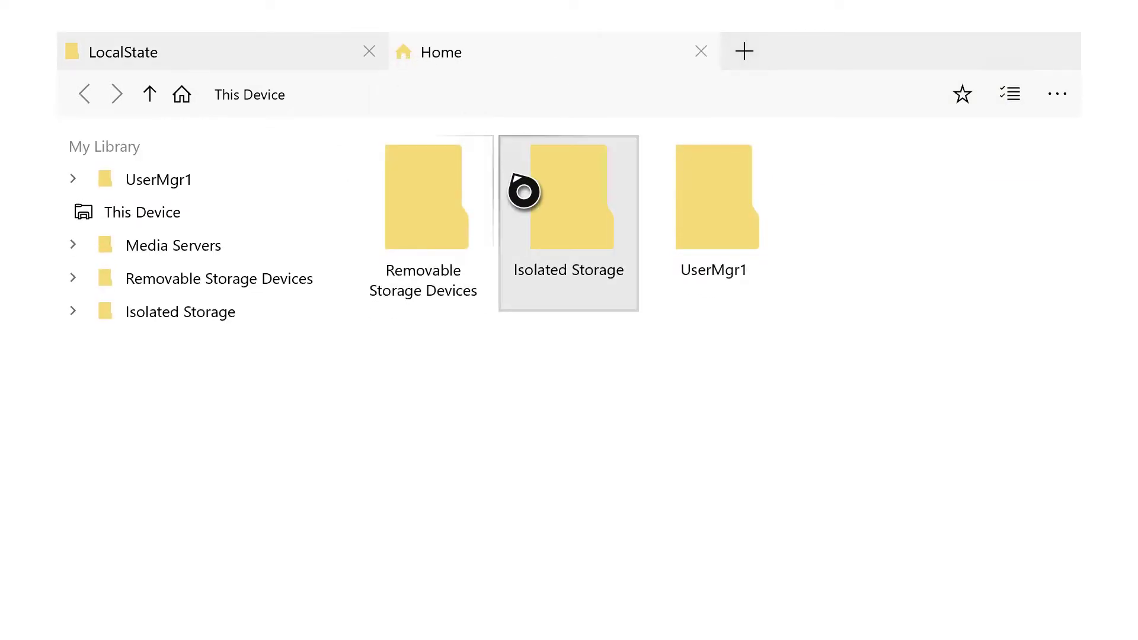
{"action": "double_click", "coordinate": [444, 193]}
{"action": "double_click", "coordinate": [444, 192]}
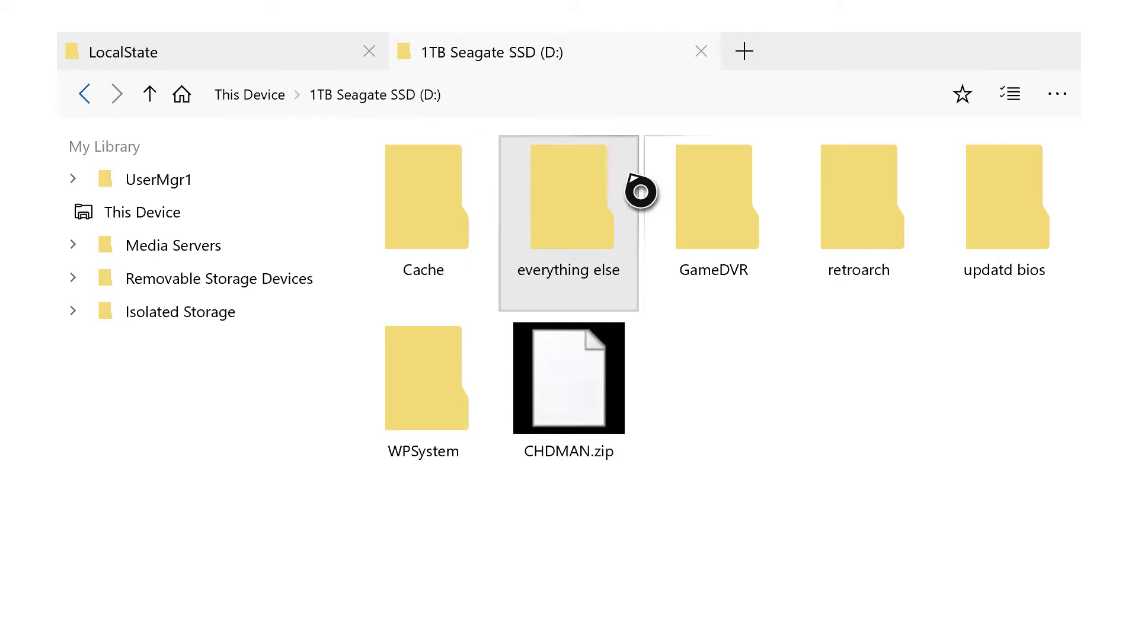
{"action": "double_click", "coordinate": [600, 191]}
{"action": "double_click", "coordinate": [600, 191]}
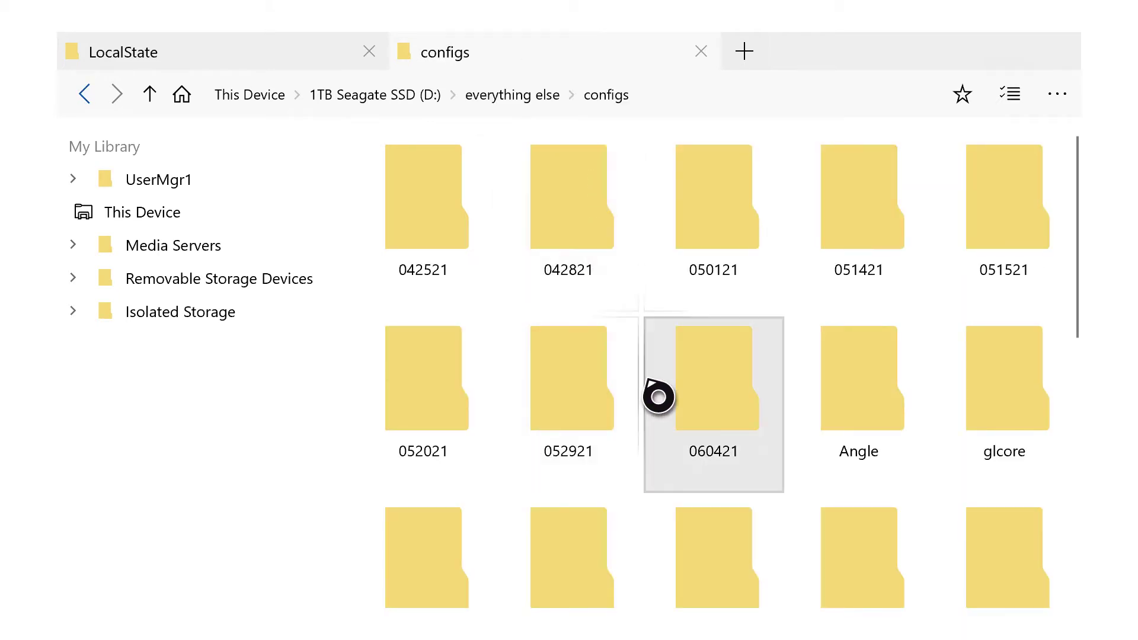
{"action": "double_click", "coordinate": [603, 394]}
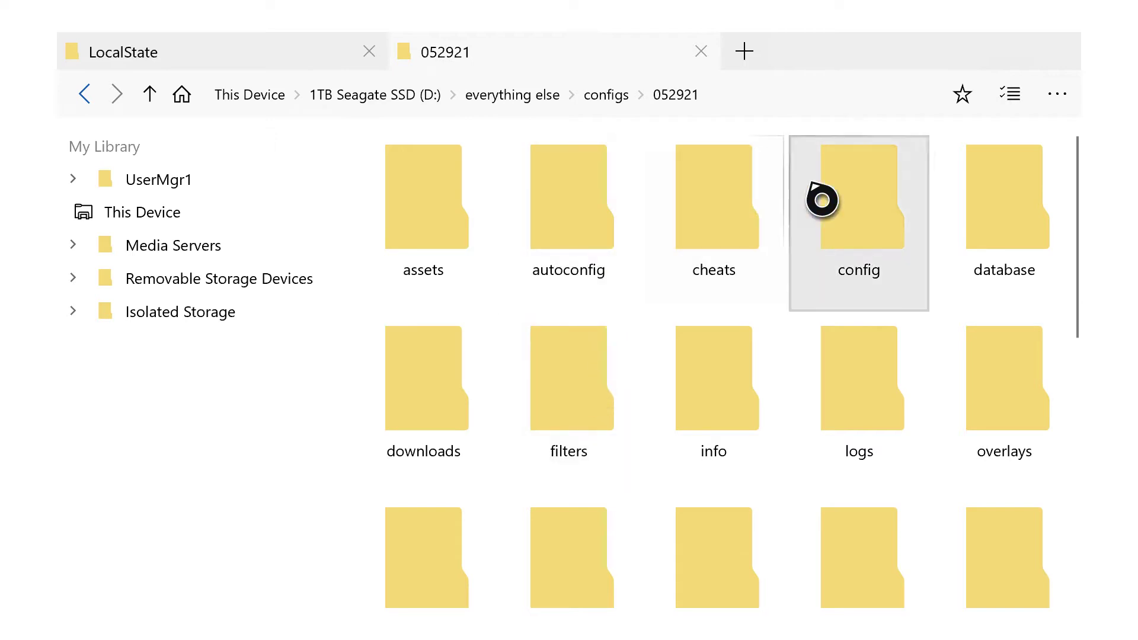
Step: Select the autoconfig, config, filters, saves and system folders in the 052921 backup folder and copy them
{"action": "left_click", "coordinate": [1036, 102]}
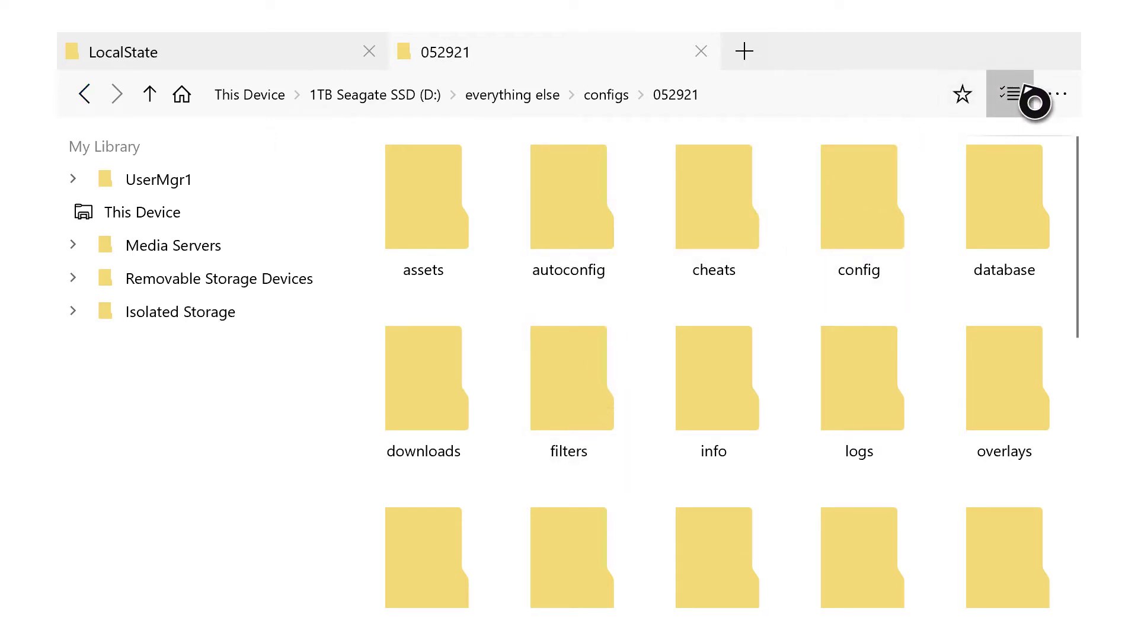
{"action": "left_click", "coordinate": [853, 181]}
{"action": "left_click", "coordinate": [601, 249]}
{"action": "left_click", "coordinate": [602, 373]}
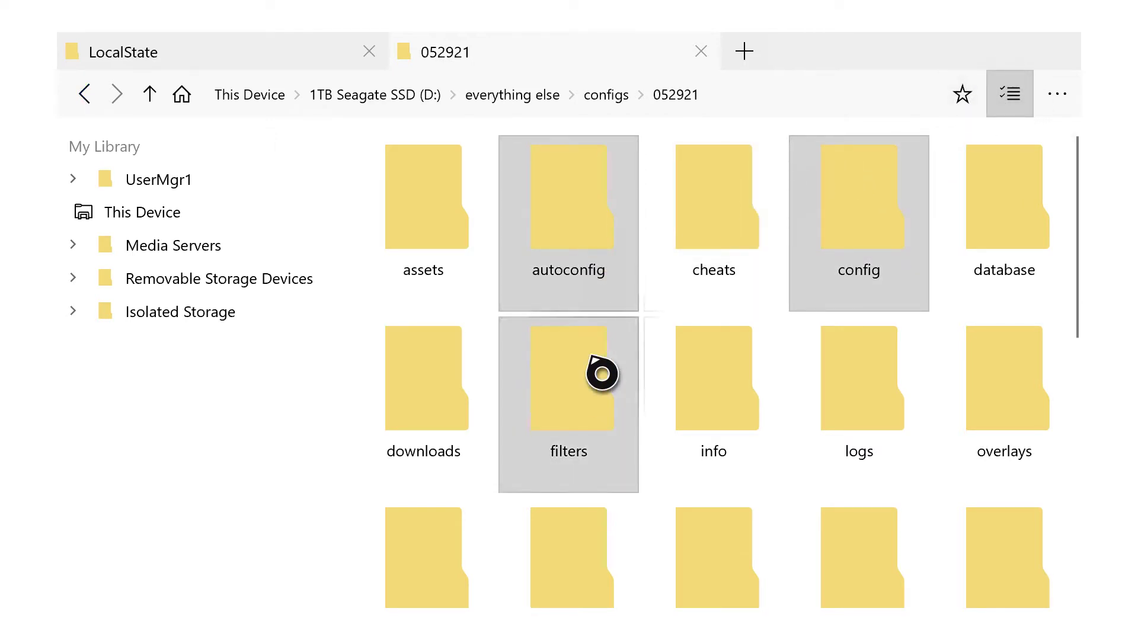
{"action": "scroll", "coordinate": [699, 414], "scroll_direction": "down", "scroll_amount": 3}
{"action": "left_click", "coordinate": [698, 414]}
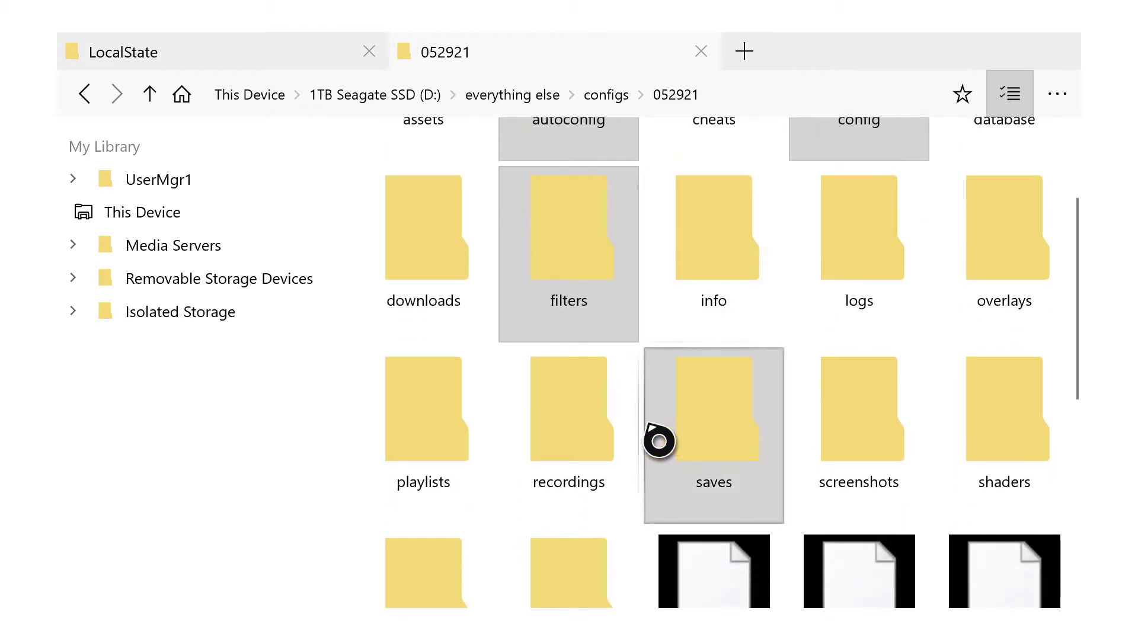
{"action": "left_click", "coordinate": [581, 591]}
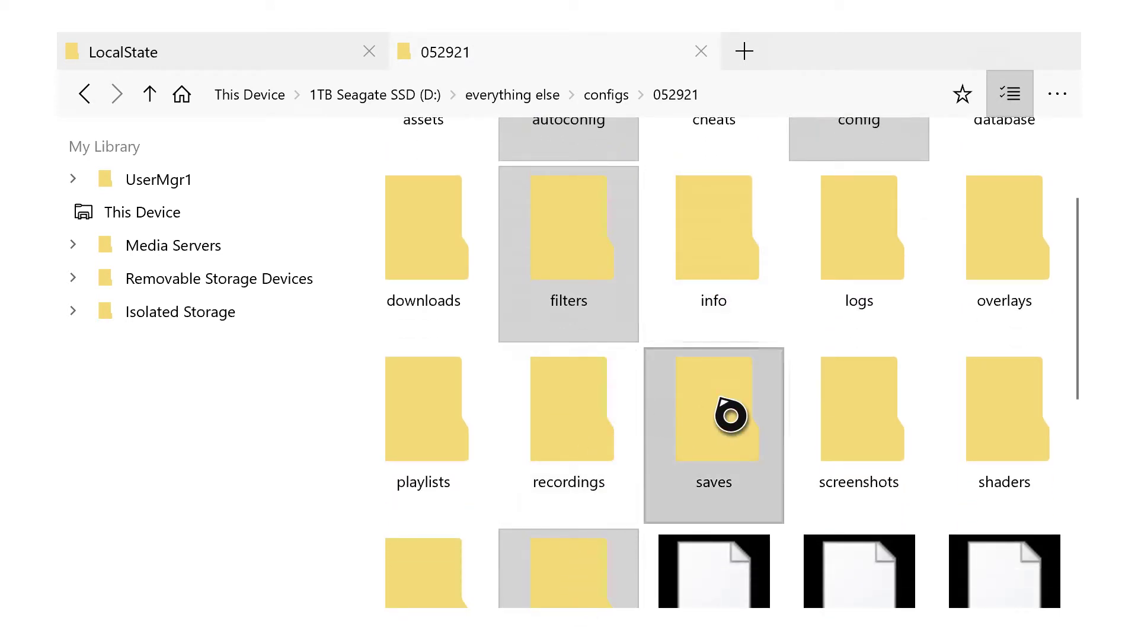
{"action": "scroll", "coordinate": [729, 415], "scroll_direction": "up", "scroll_amount": 3}
{"action": "scroll", "coordinate": [731, 415], "scroll_direction": "down", "scroll_amount": 10}
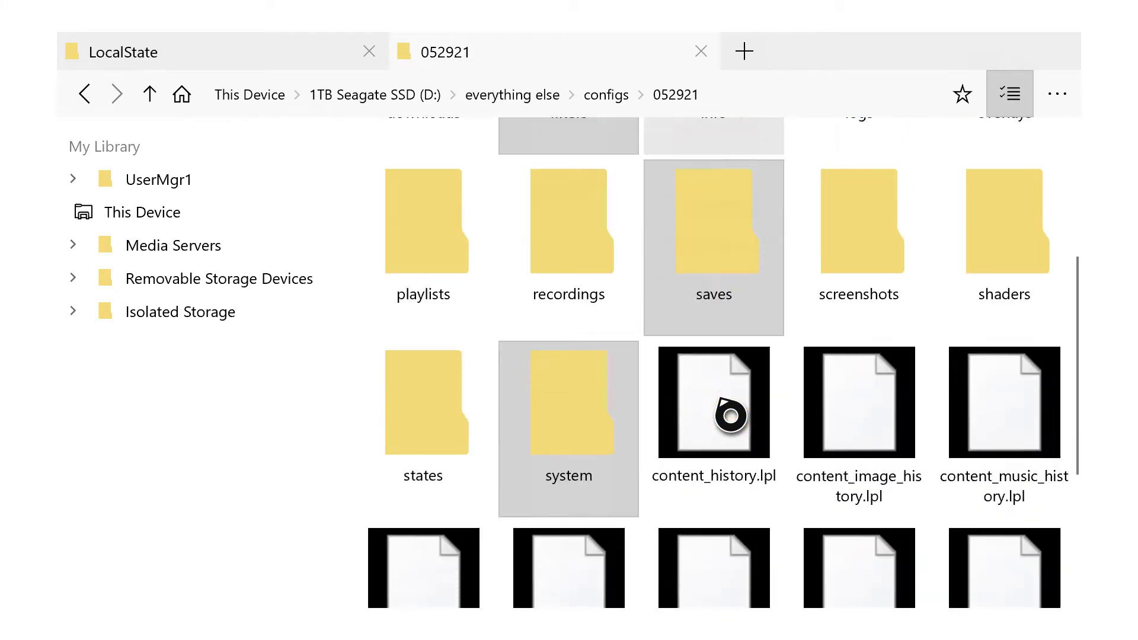
{"action": "scroll", "coordinate": [730, 415], "scroll_direction": "up", "scroll_amount": 5}
{"action": "right_click", "coordinate": [730, 415]}
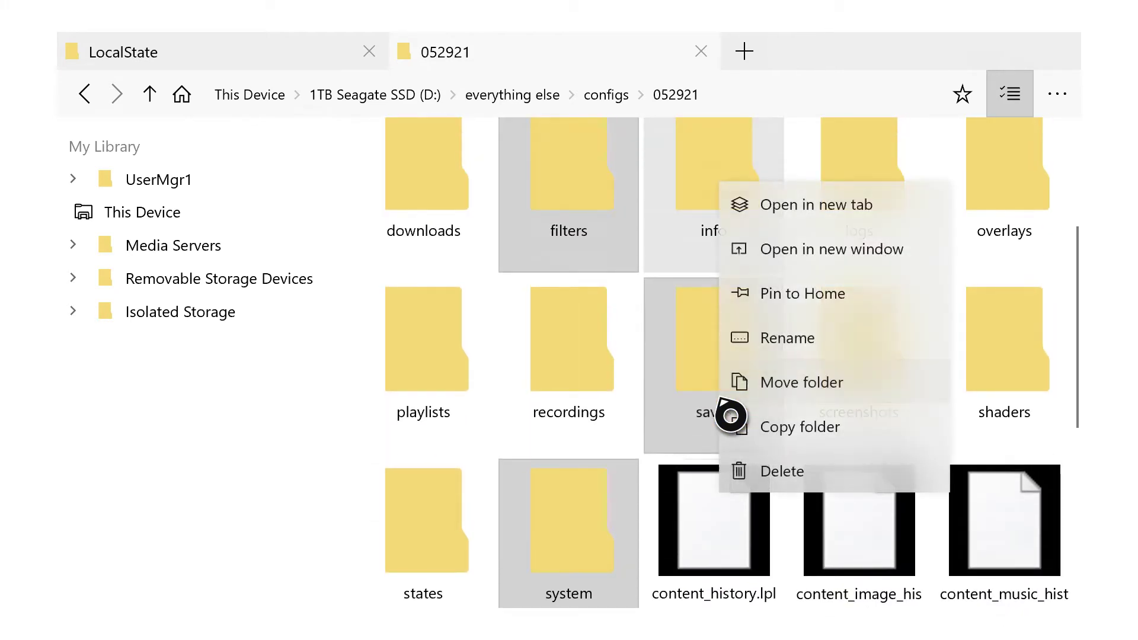
{"action": "left_click", "coordinate": [813, 445]}
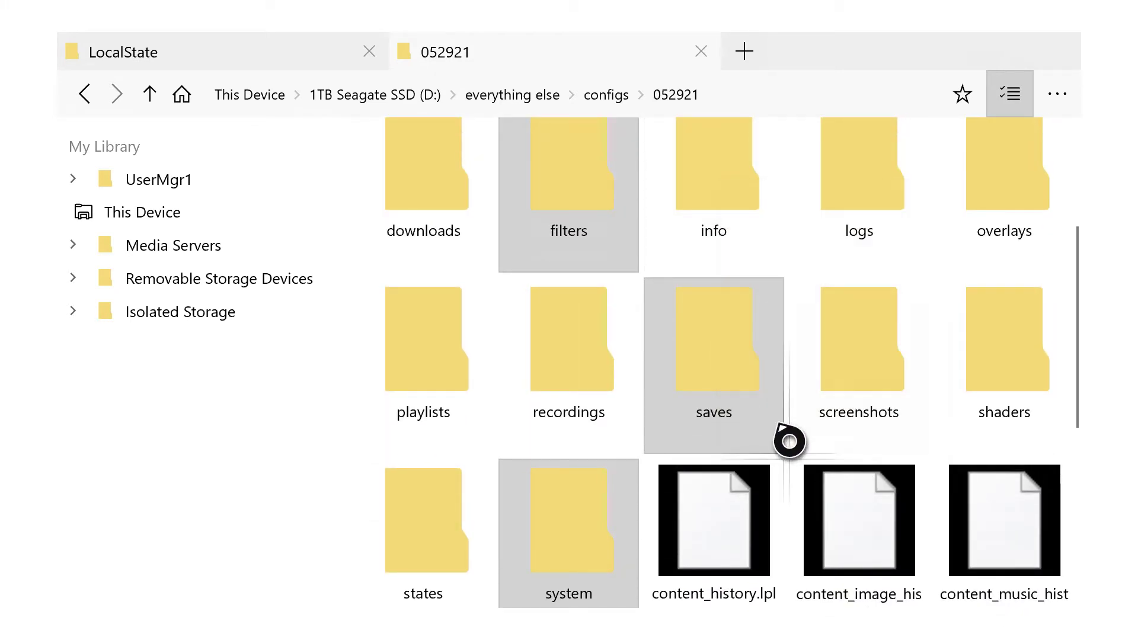
Step: Paste the copied backup folders into RetroArch's LocalState folder
{"action": "left_click", "coordinate": [276, 64]}
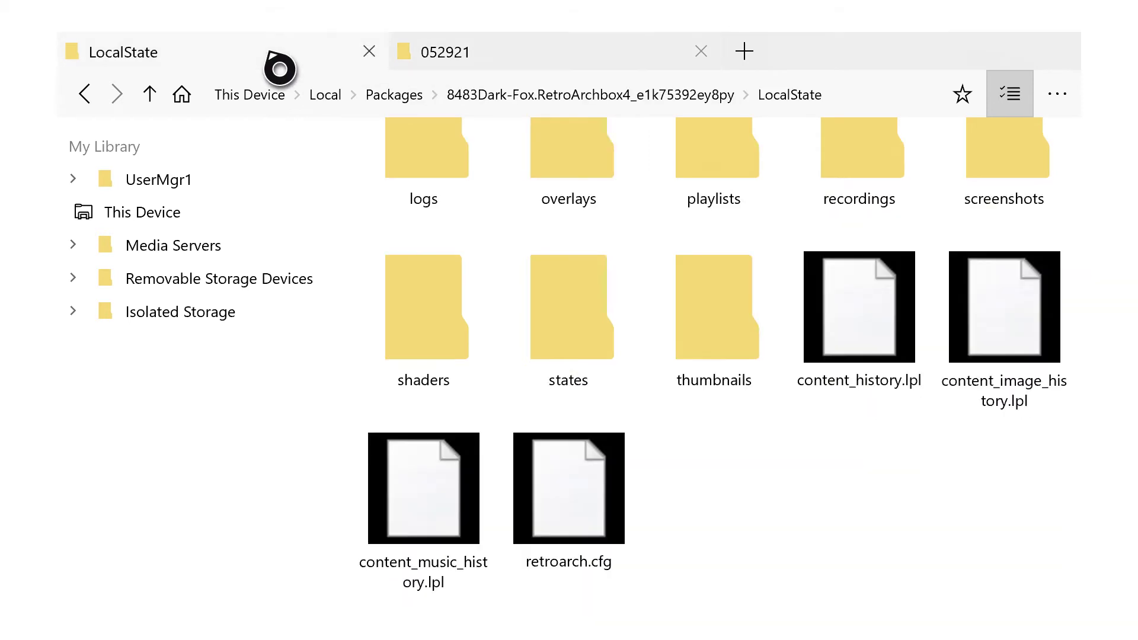
{"action": "right_click", "coordinate": [860, 444]}
{"action": "left_click", "coordinate": [907, 614]}
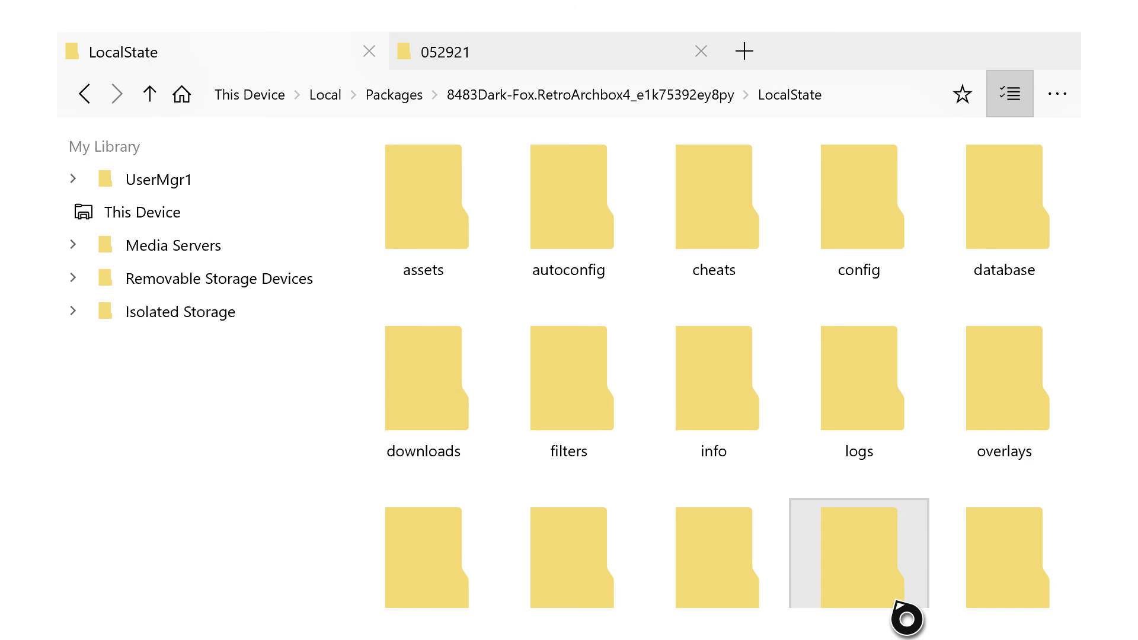
Step: Switch to RetroArch and open its Online Updater
{"action": "key", "text": "super"}
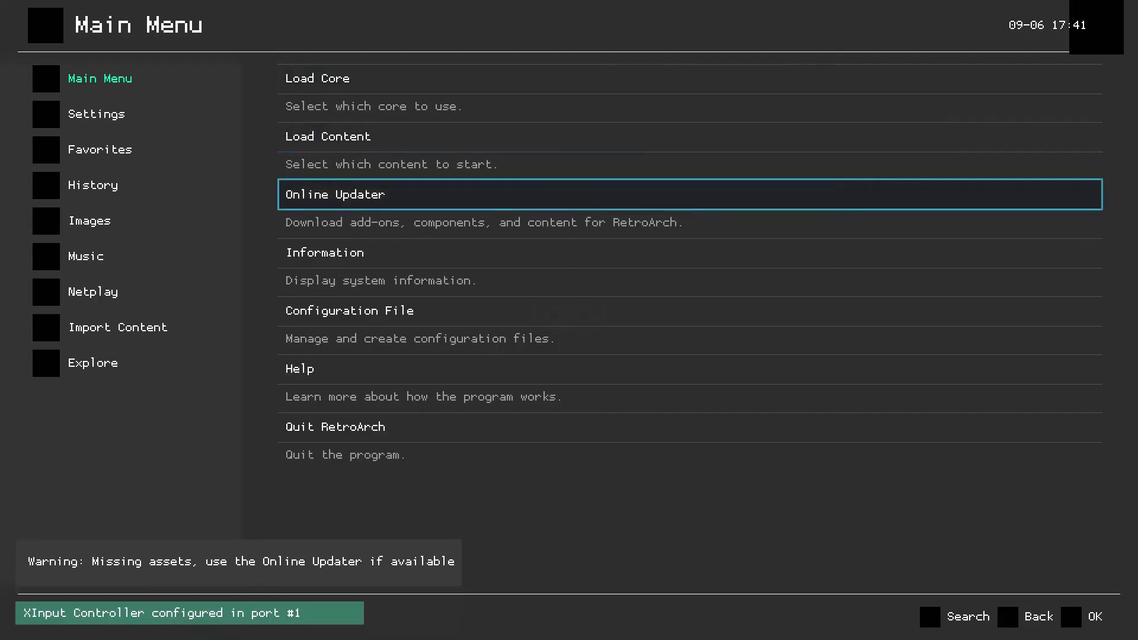
{"action": "key", "text": "Down"}
{"action": "key", "text": "Up"}
{"action": "key", "text": "Up"}
{"action": "key", "text": "Down"}
{"action": "key", "text": "Down"}
{"action": "key", "text": "Return"}
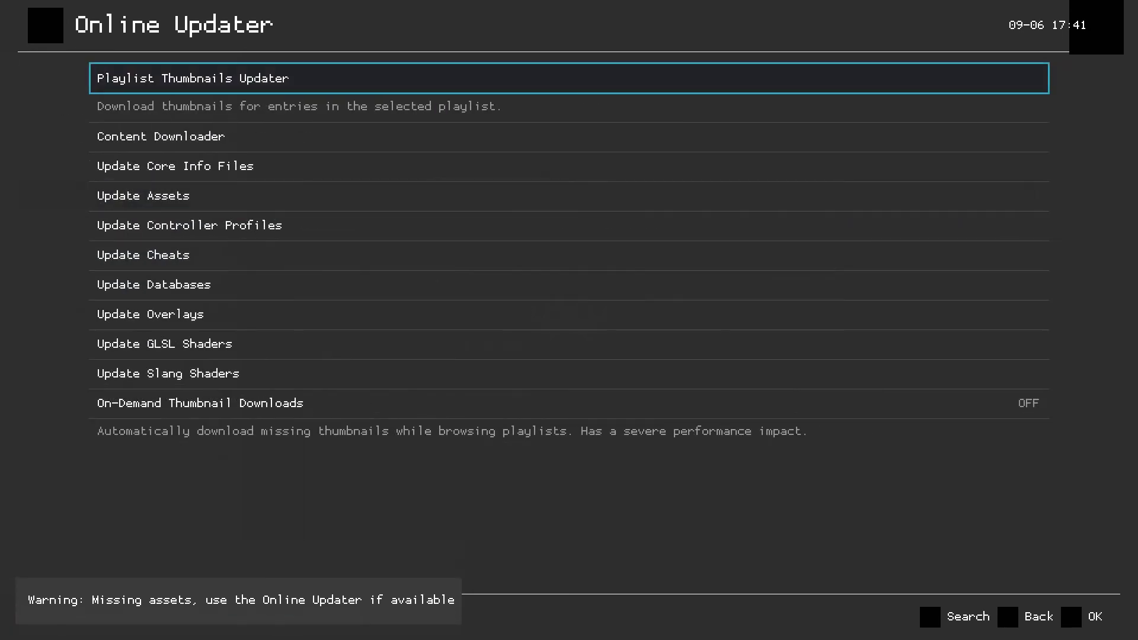
Step: Update the core info files through the Online Updater
{"action": "key", "text": "Down"}
{"action": "key", "text": "Down"}
{"action": "key", "text": "Down"}
{"action": "key", "text": "Up"}
{"action": "key", "text": "Down"}
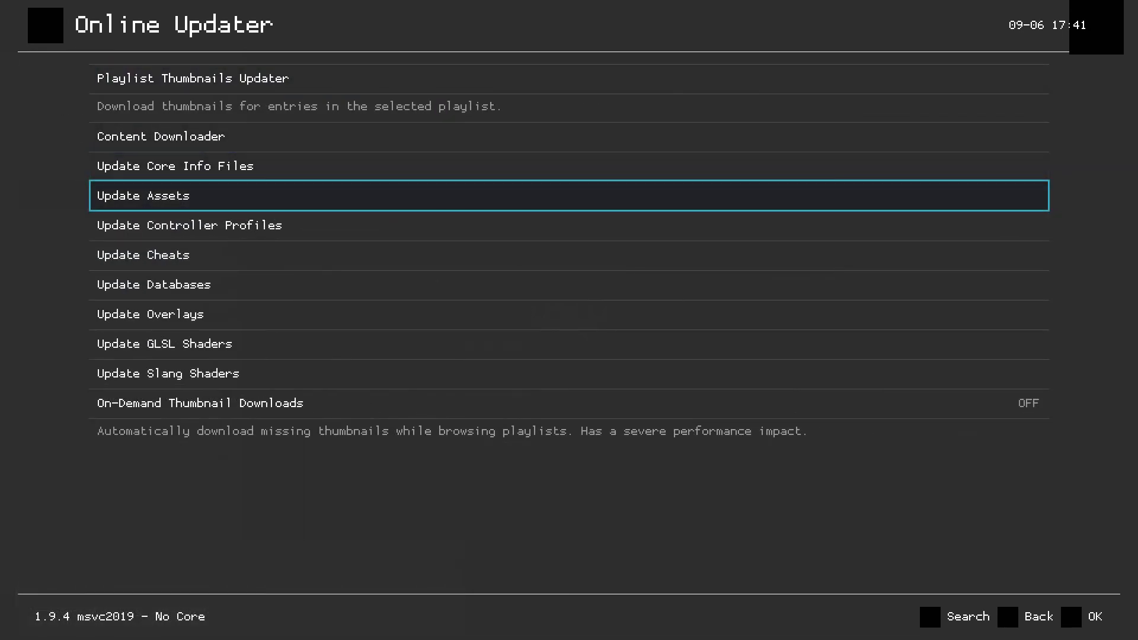
{"action": "key", "text": "Up"}
{"action": "key", "text": "Return"}
Step: Start the updates for the assets and the databases
{"action": "key", "text": "Down"}
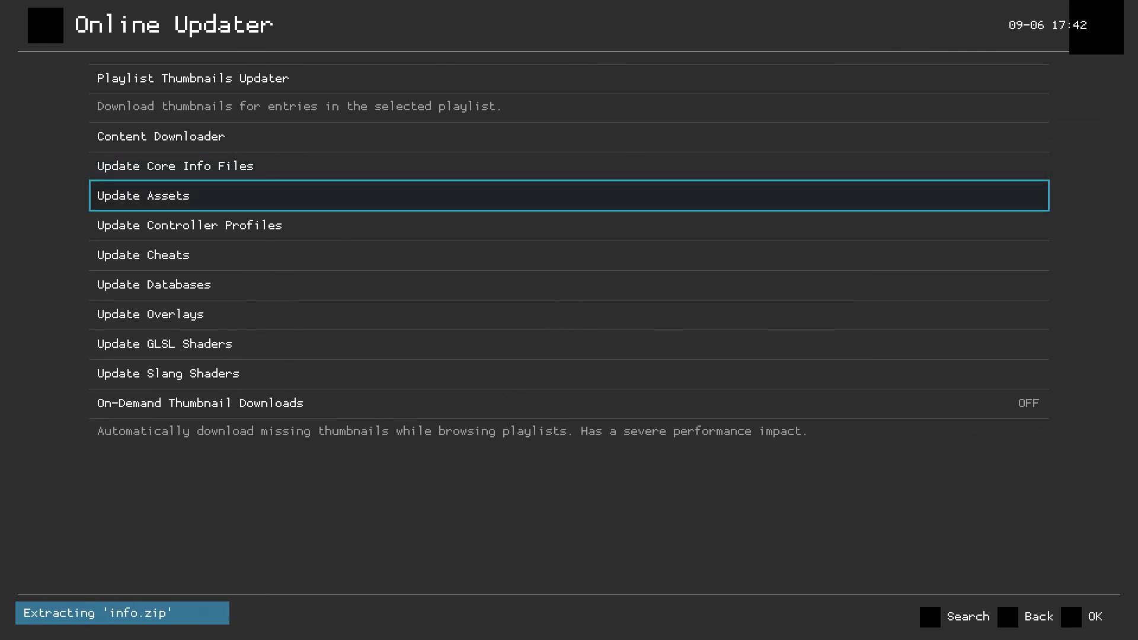
{"action": "key", "text": "Return"}
{"action": "key", "text": "Down"}
{"action": "key", "text": "Down"}
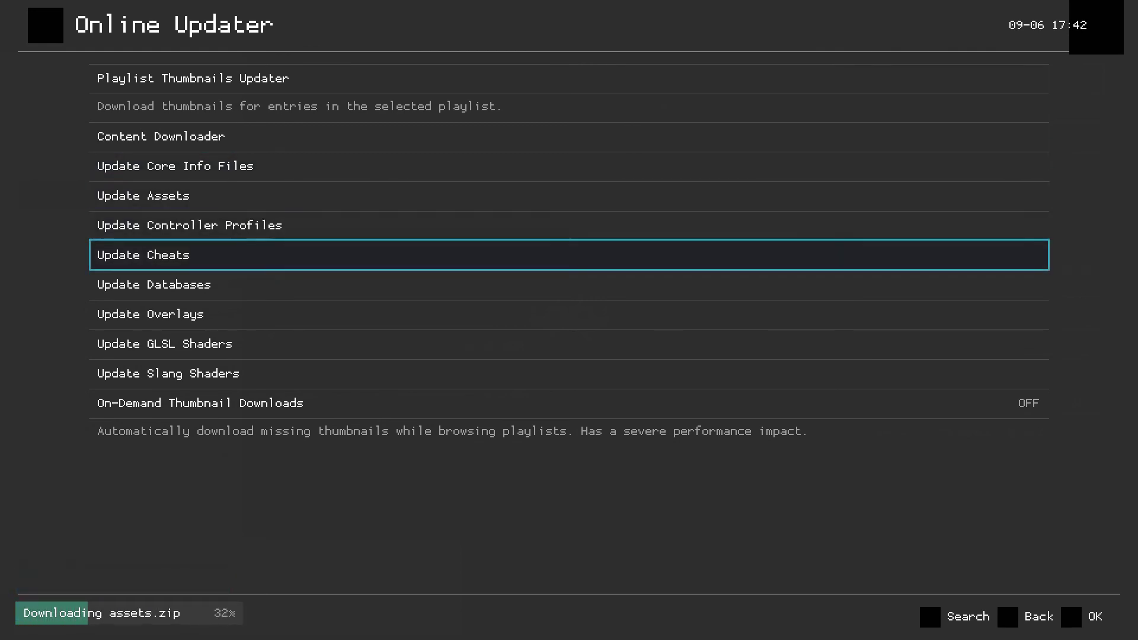
{"action": "key", "text": "Down"}
{"action": "key", "text": "Return"}
Step: Update the Slang shaders and return to RetroArch's Main Menu
{"action": "key", "text": "Down"}
{"action": "key", "text": "Down"}
{"action": "key", "text": "Down"}
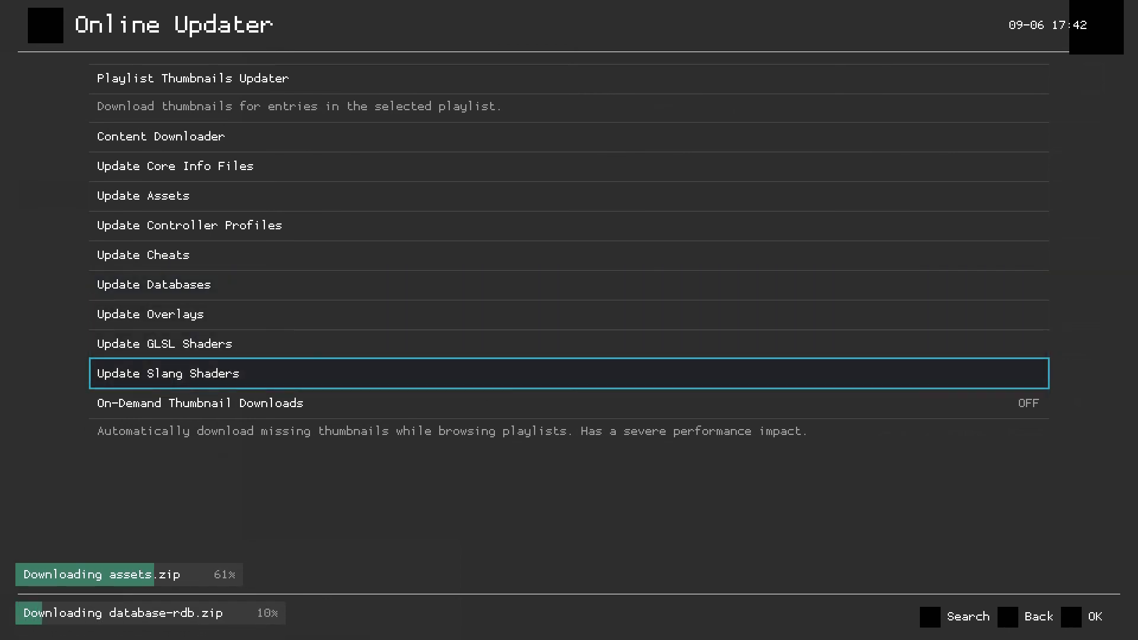
{"action": "key", "text": "Return"}
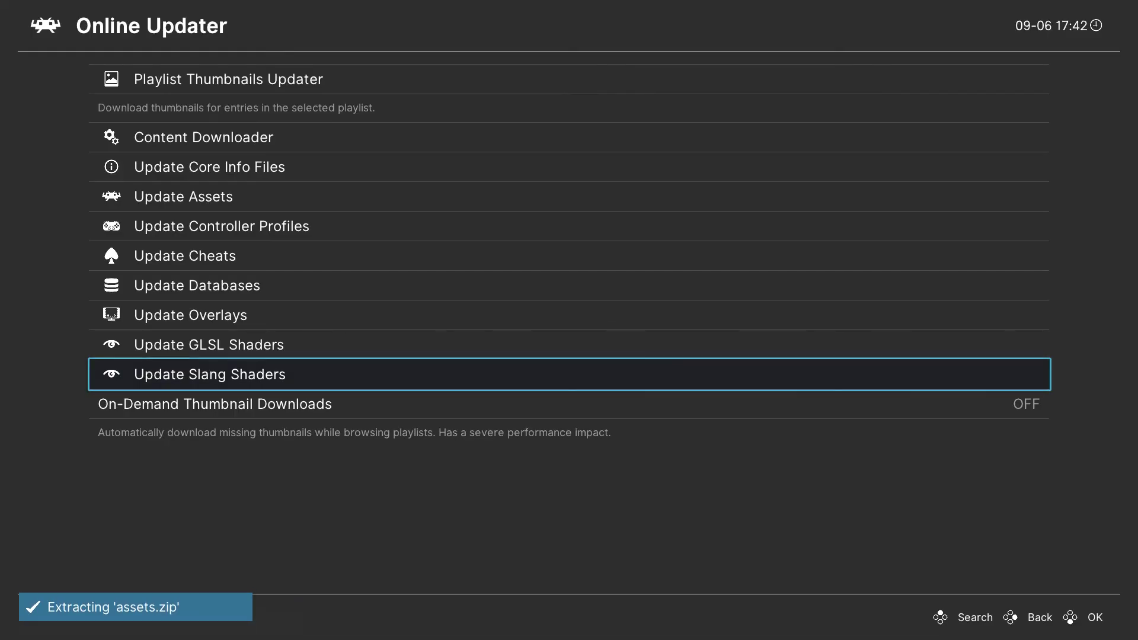
{"action": "key", "text": "BackSpace"}
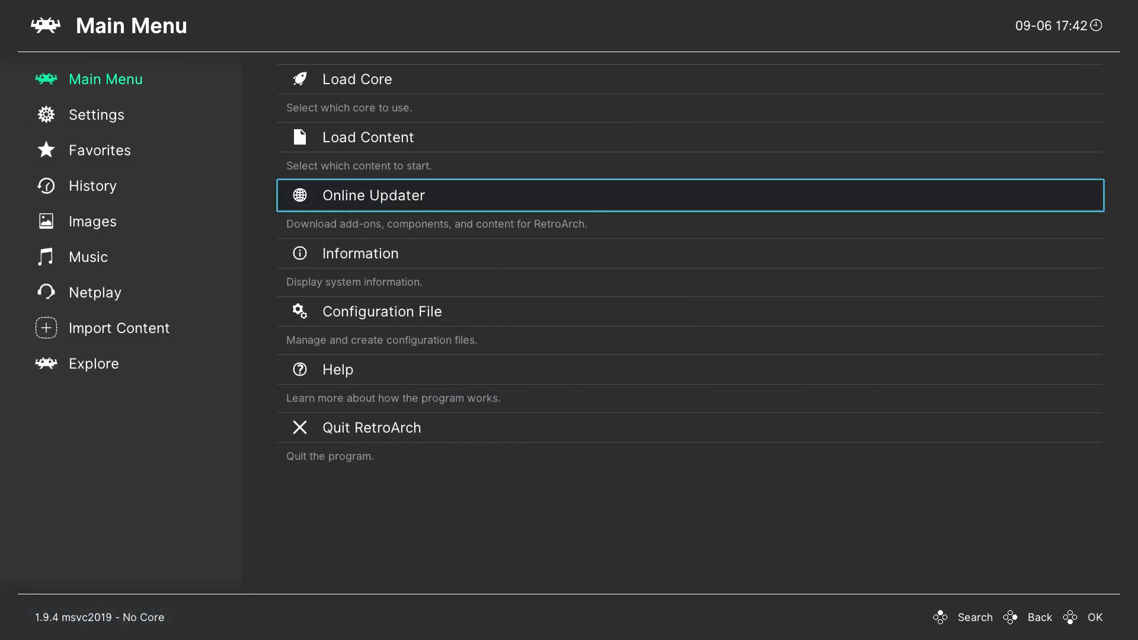